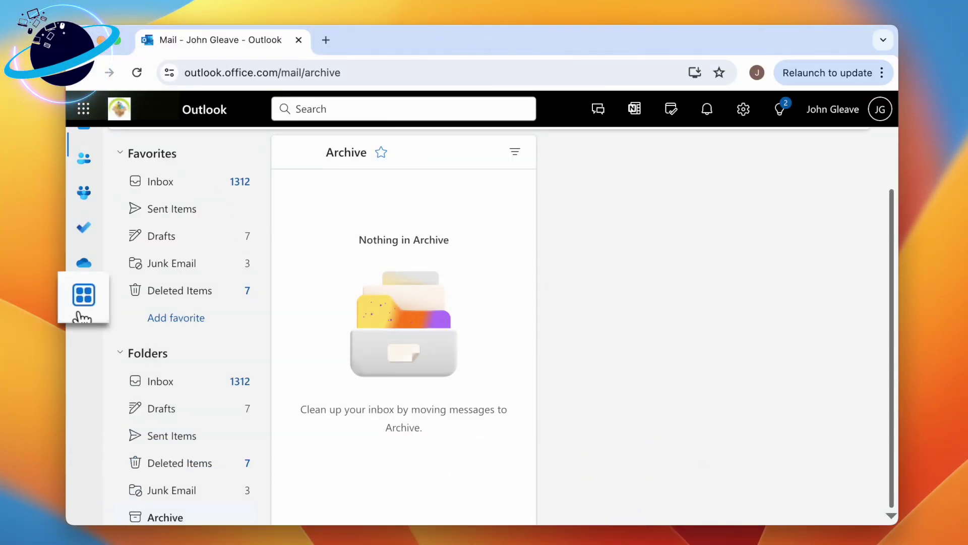
- Show the installed apps list from the Apps icon in the left rail
click(84, 297)
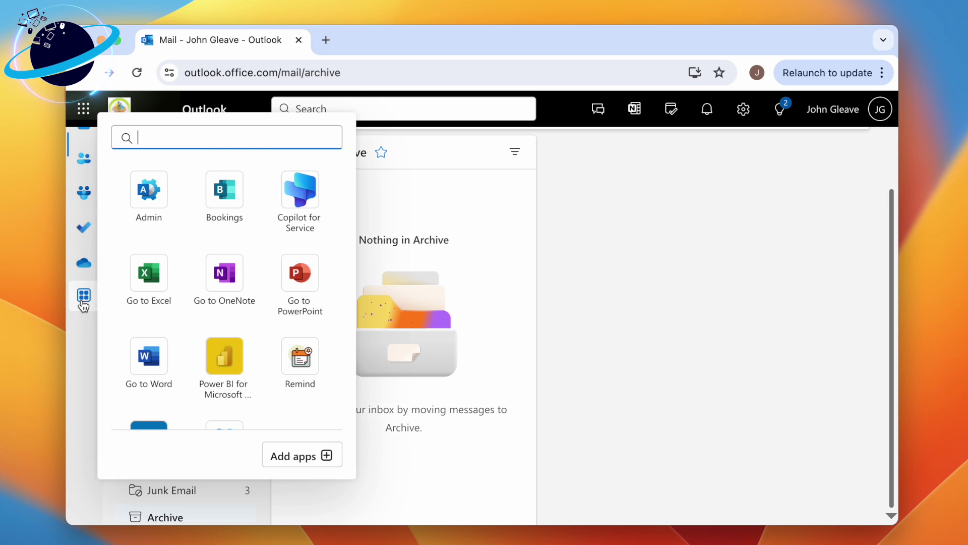
- Go to the App Store and view the Translator for Outlook details
click(289, 460)
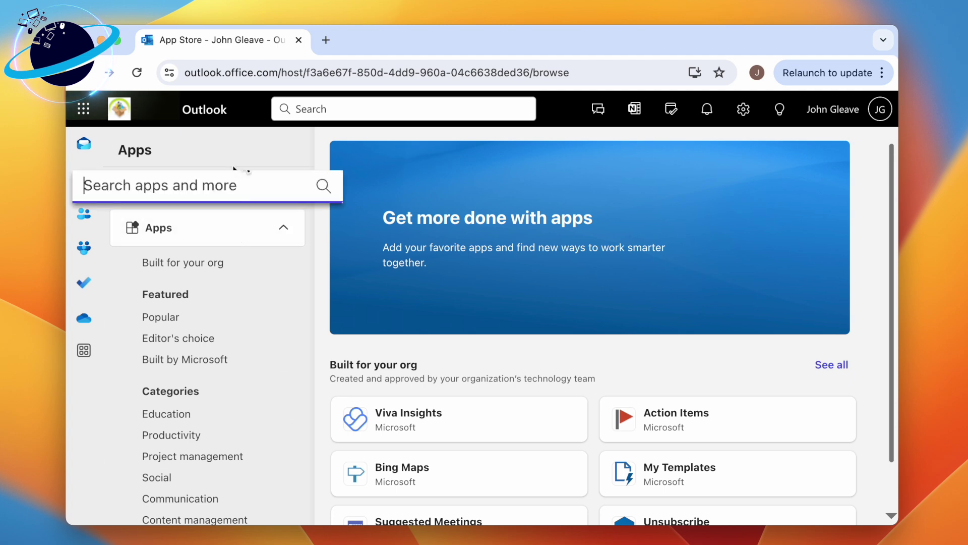
text(t)
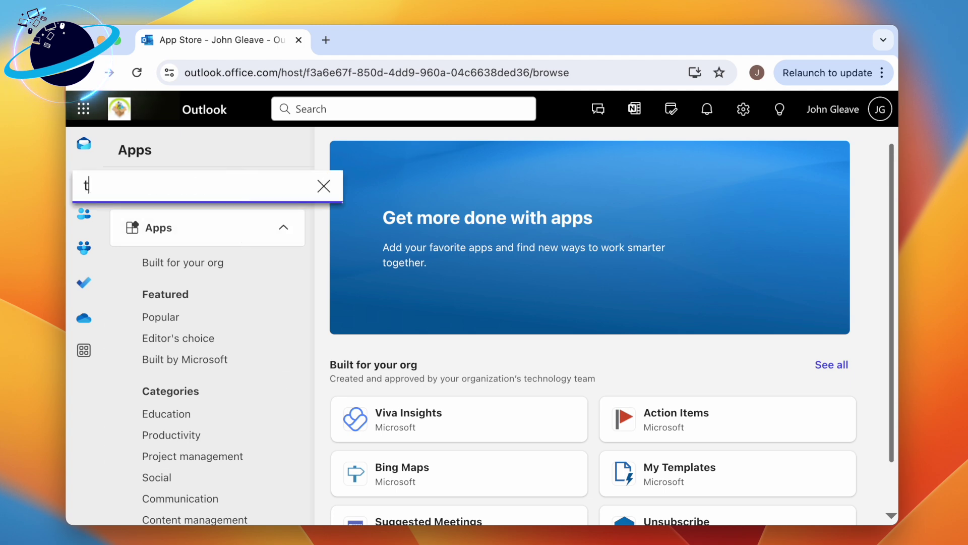
text(ranslator)
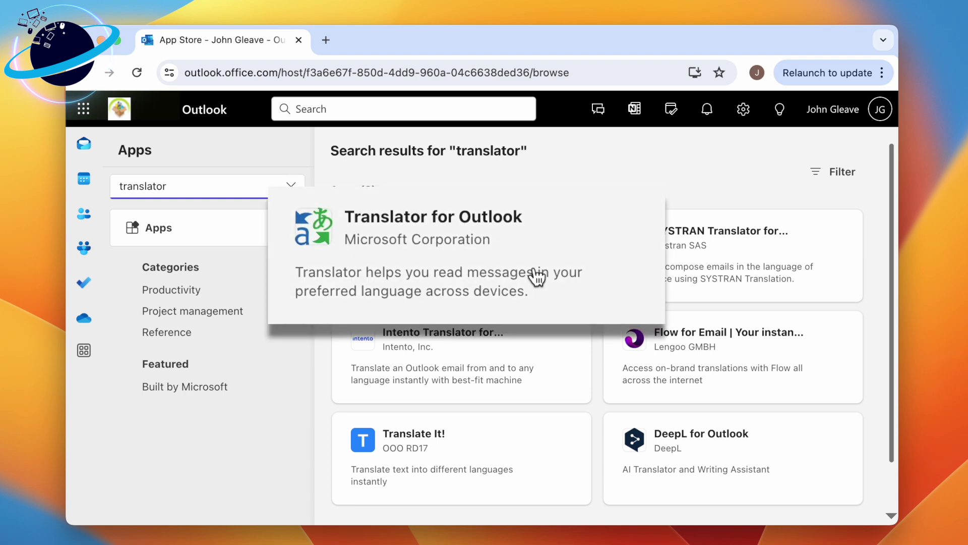
click(505, 263)
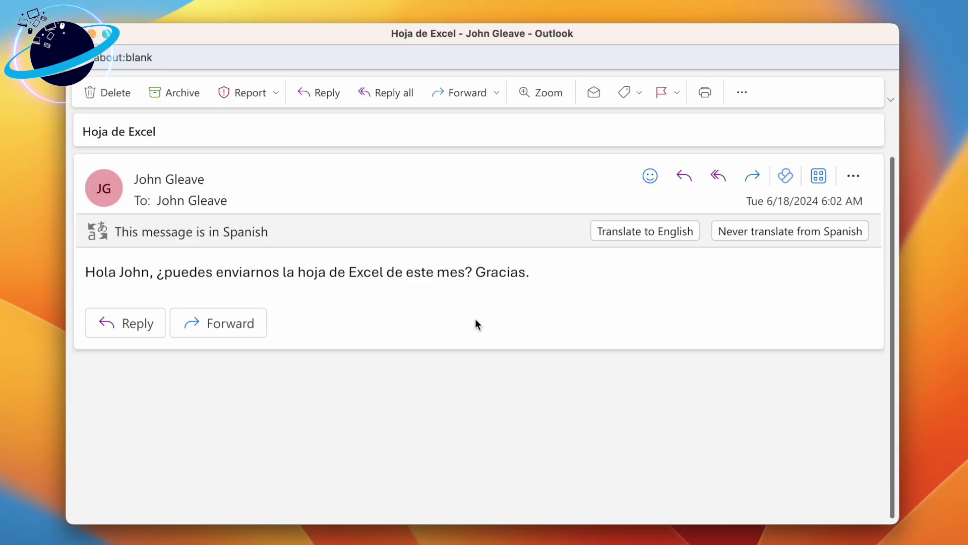
- Translate the Spanish email into English
click(620, 232)
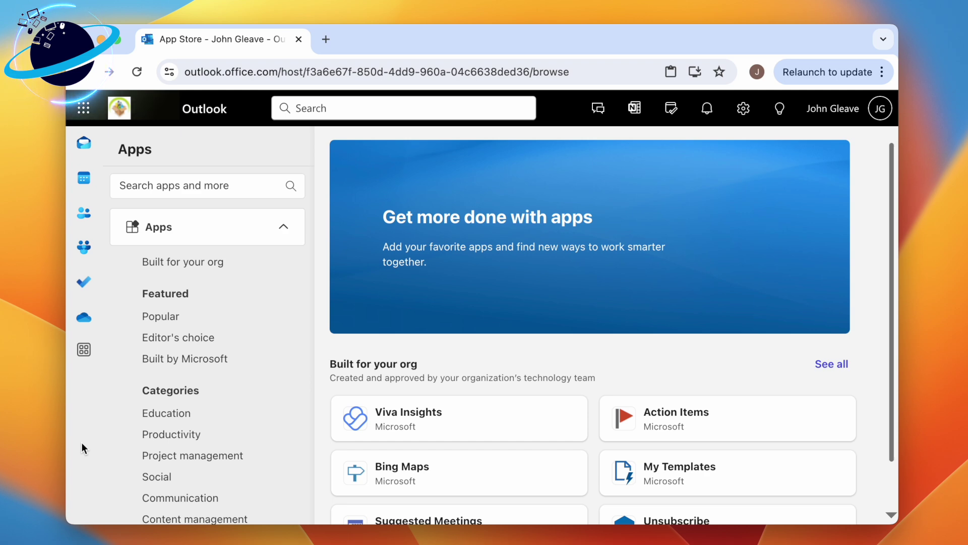
- Search the store for xylo and view the Xylo for Outlook details
click(148, 187)
text(x)
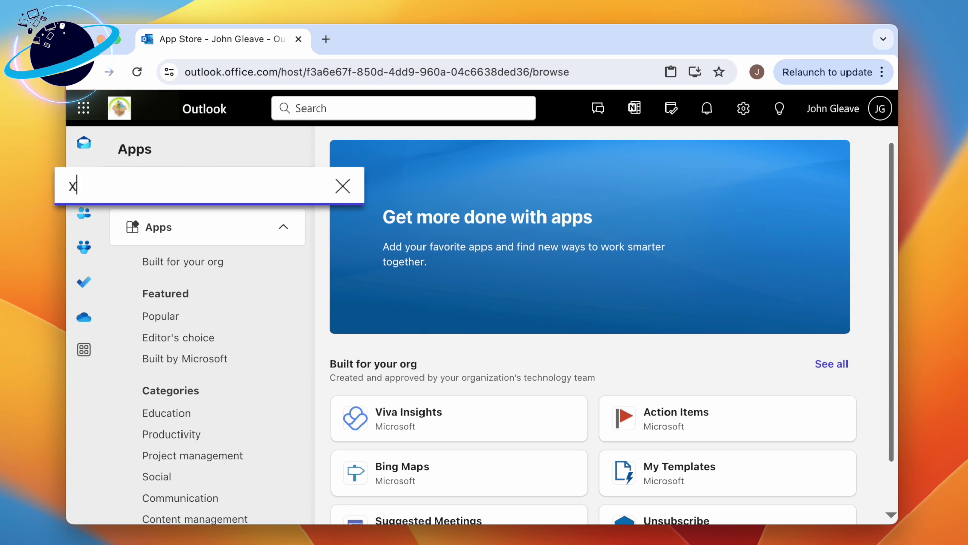
text(ylo)
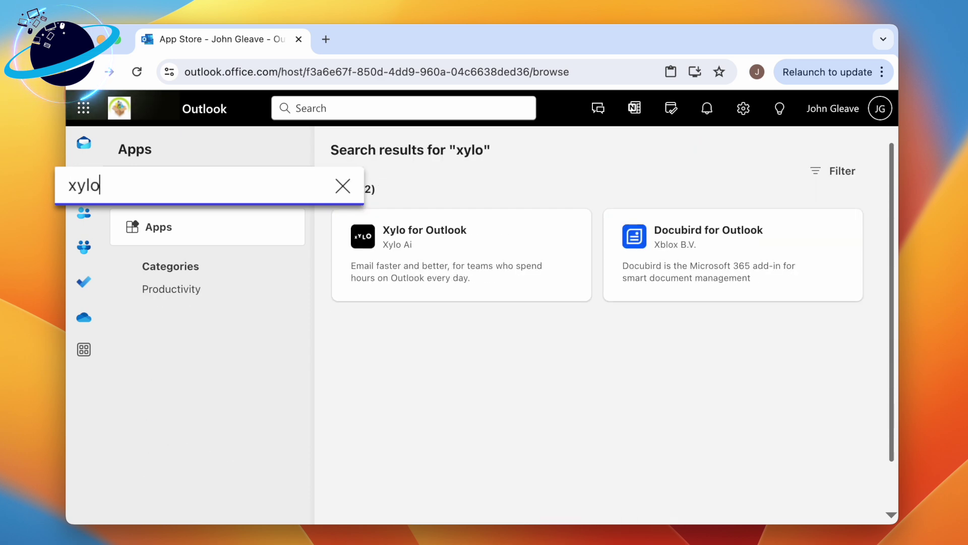
click(482, 231)
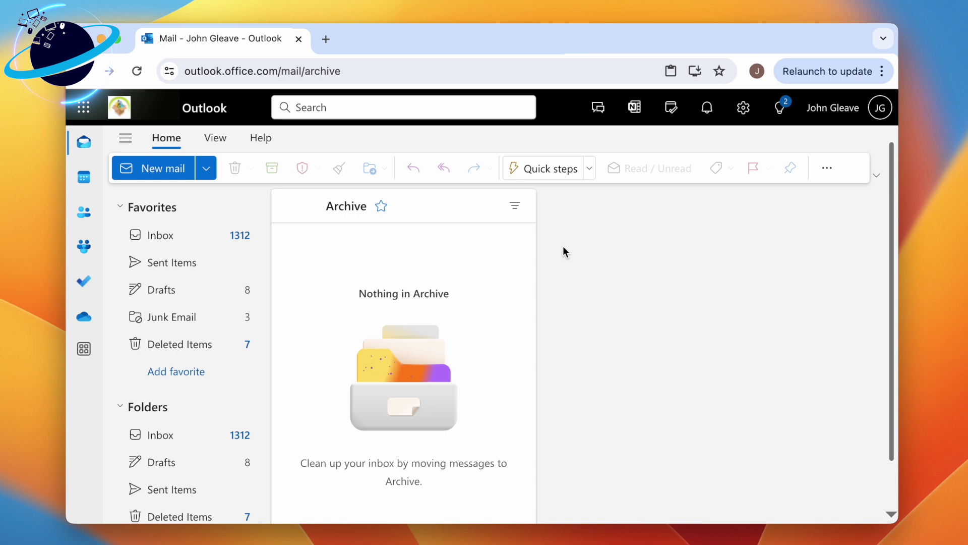
- Start a new email and launch Xylo for Outlook from its Apps list
click(183, 167)
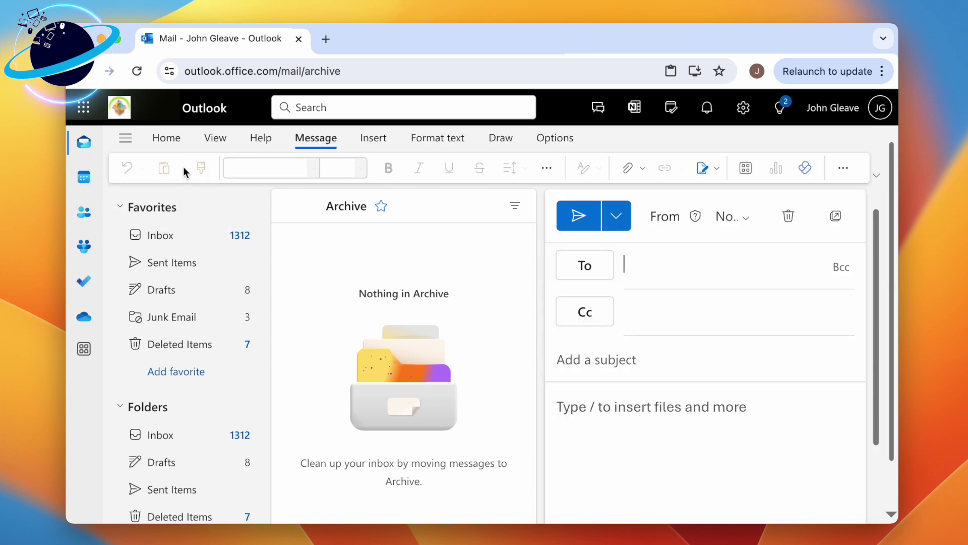
click(744, 169)
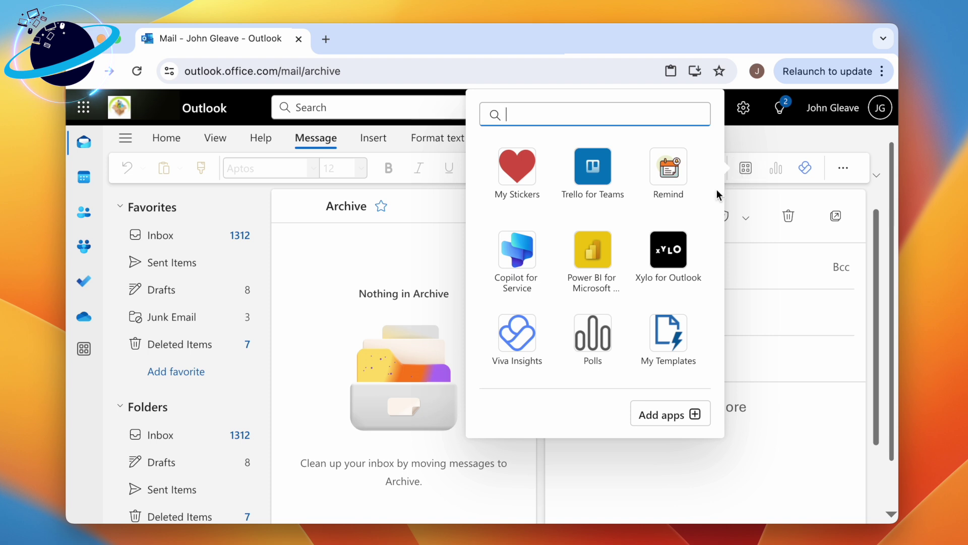
click(666, 249)
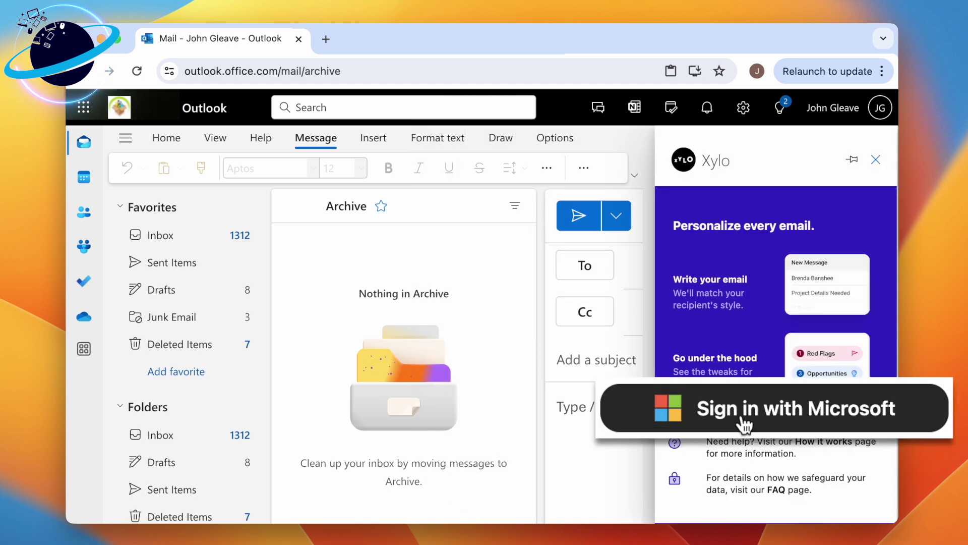
- Sign in to Xylo with a Microsoft account and accept its requested permissions
click(745, 423)
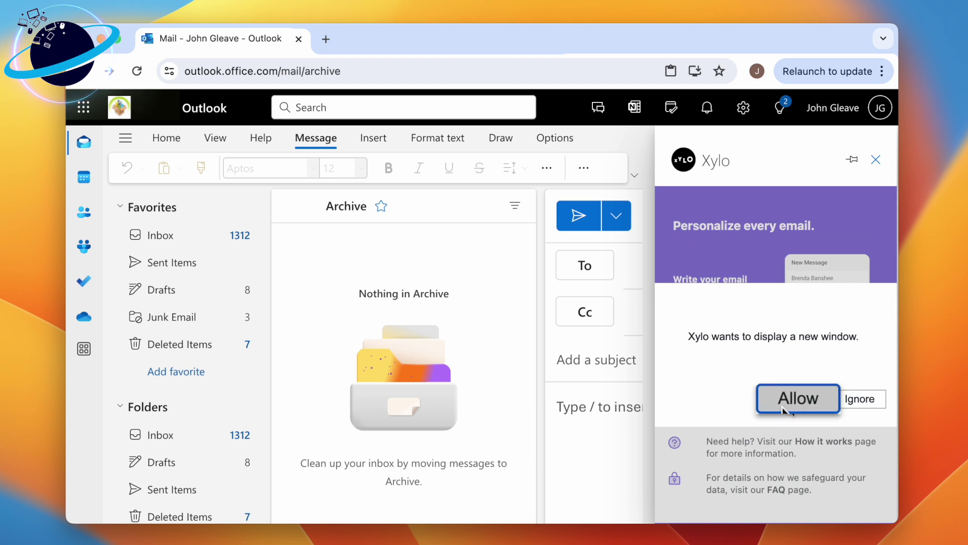
click(802, 399)
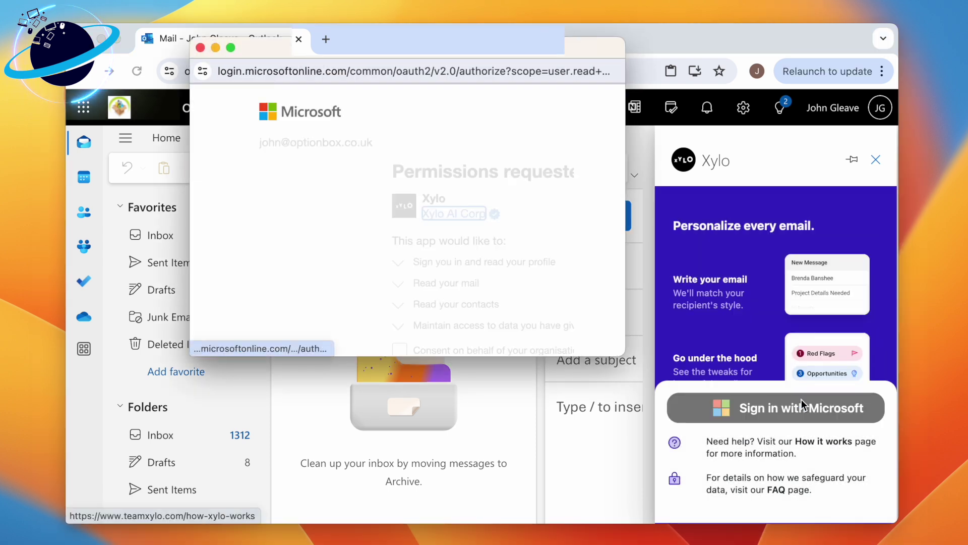
scroll(475, 234, down, 3)
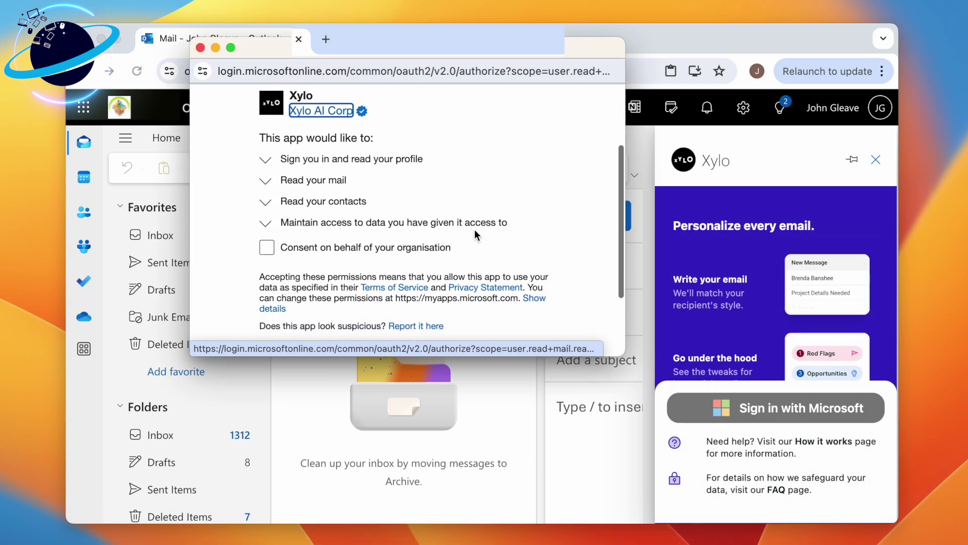
scroll(474, 229, down, 2)
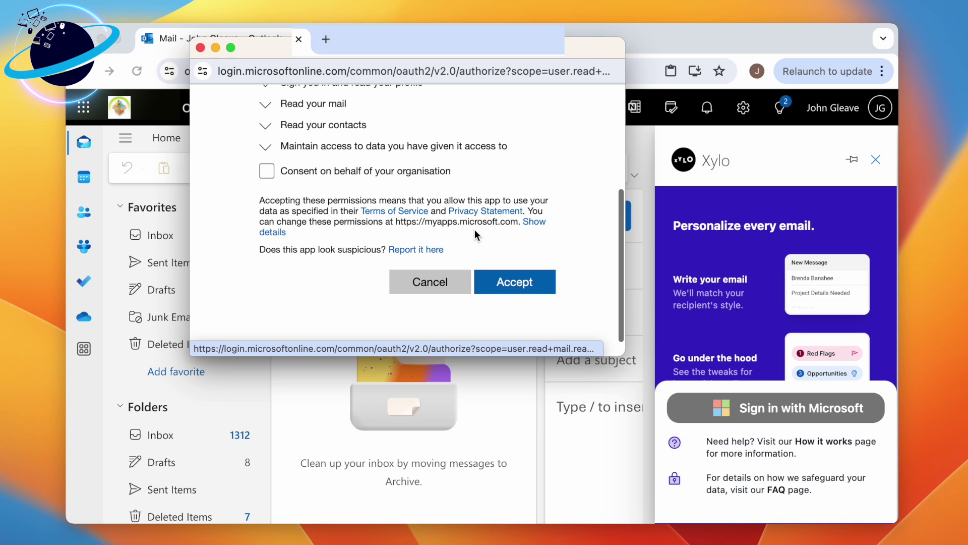
click(516, 282)
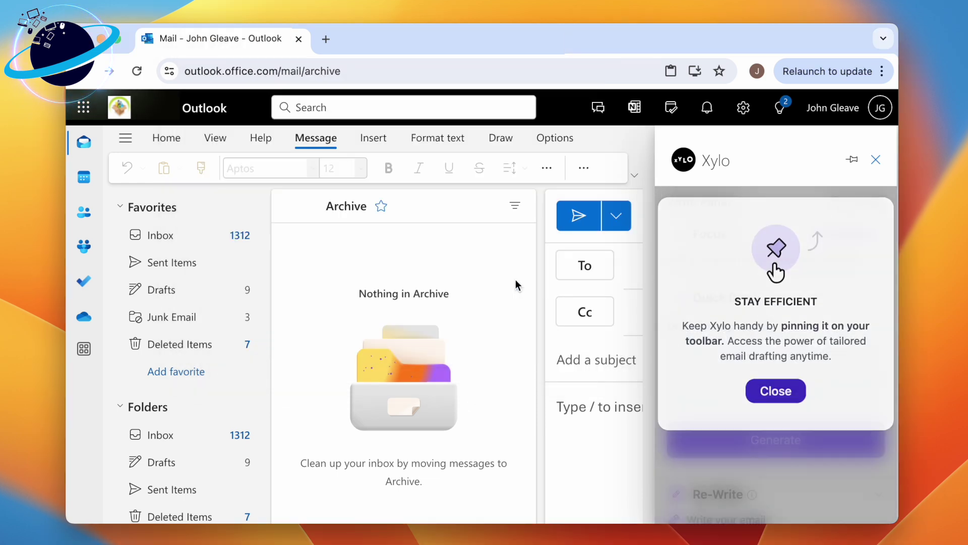
- Dismiss Xylo's tip and have Quick Draft write an email to Jack requesting the sales report
click(770, 383)
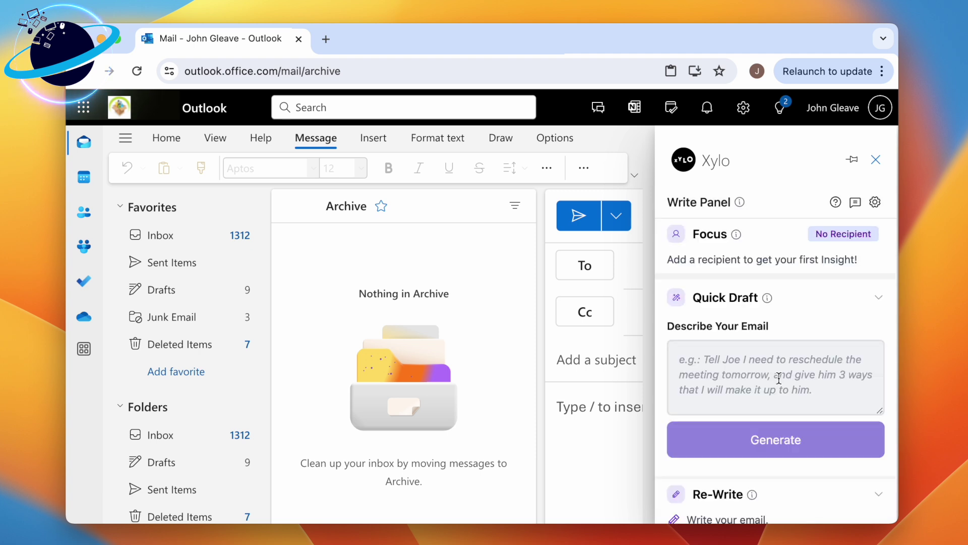
click(778, 377)
text(Ask Jack to sen)
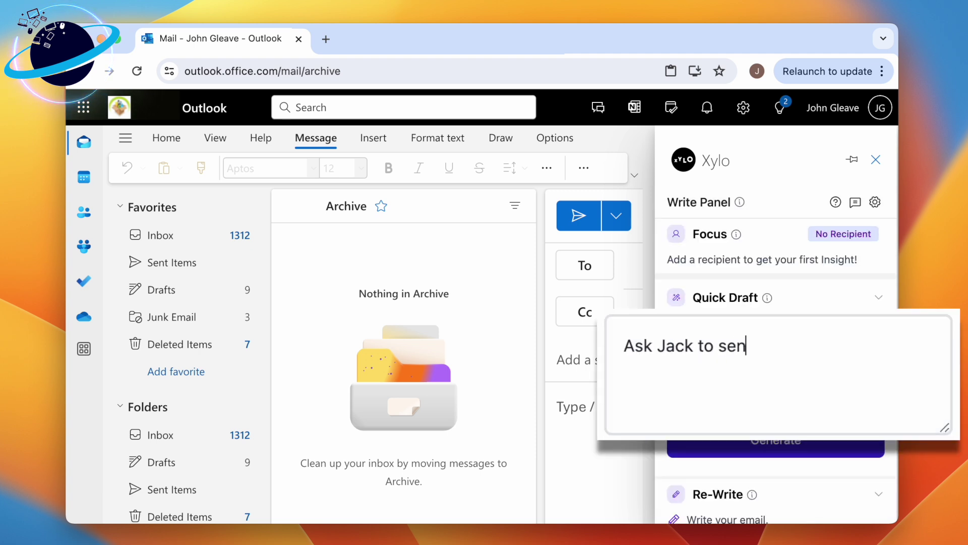
text(d me this month')
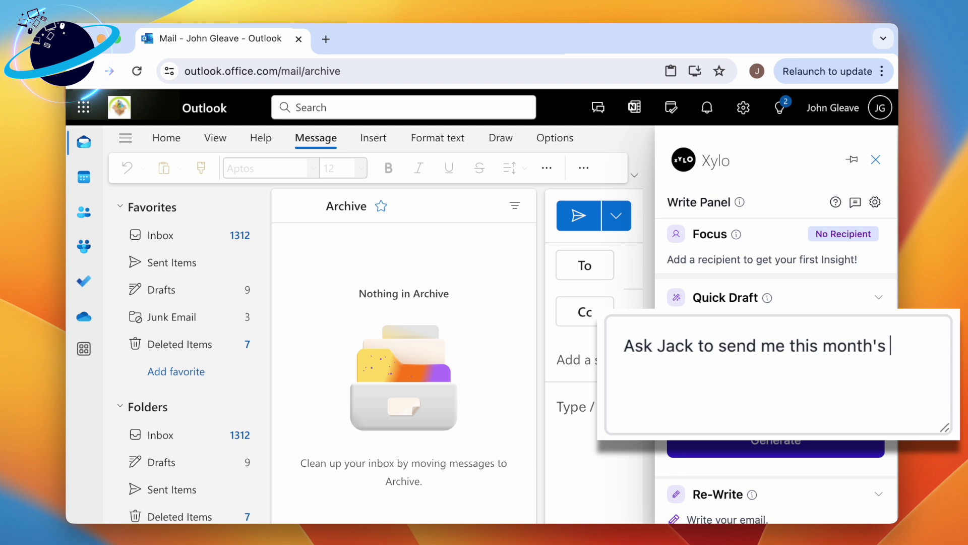
text(s sales report.)
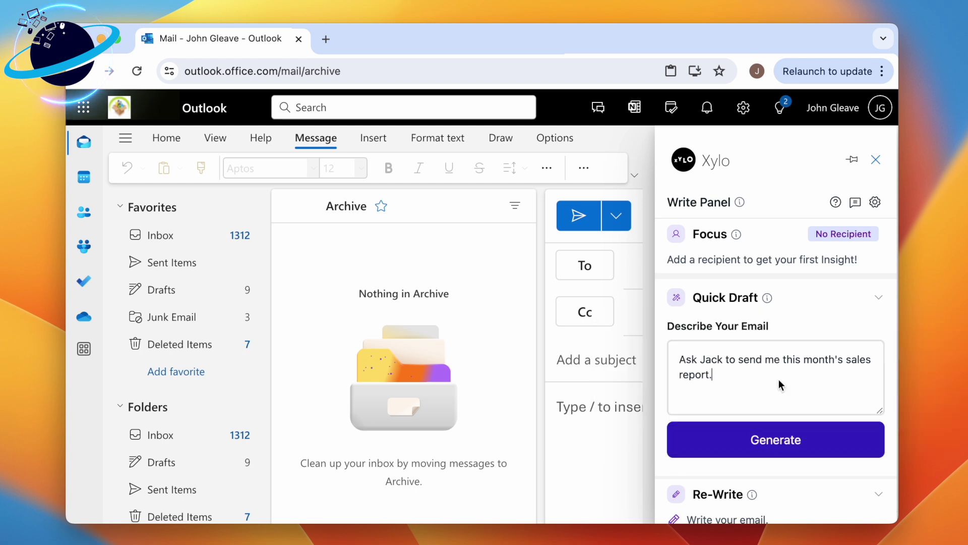
click(771, 450)
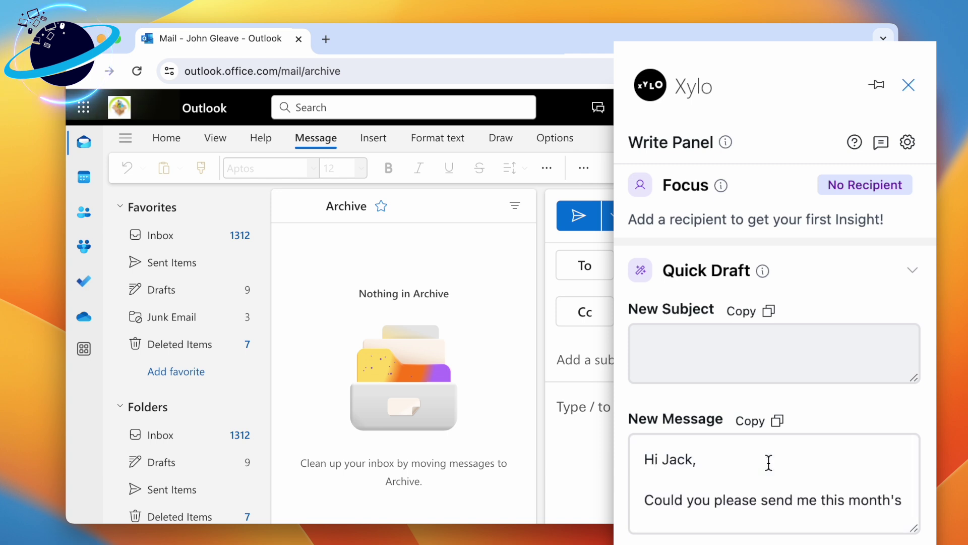
scroll(769, 462, down, 2)
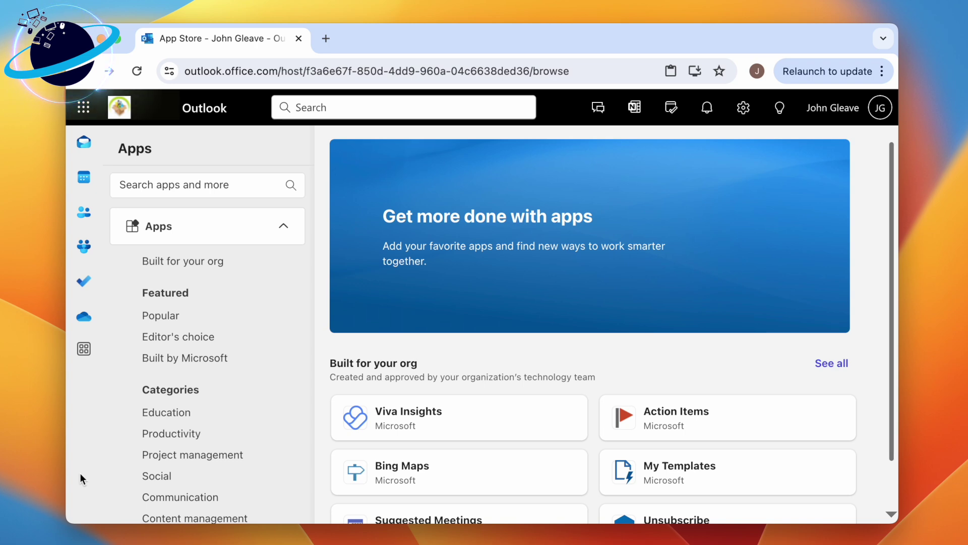
- Search the store for boomerang and view the Boomerang by Baydin details
click(216, 185)
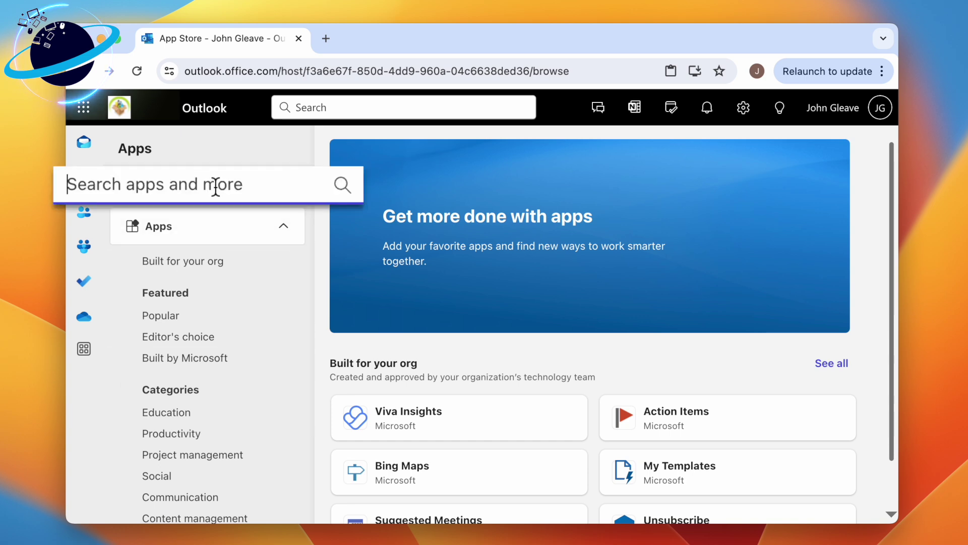
text(boomeran)
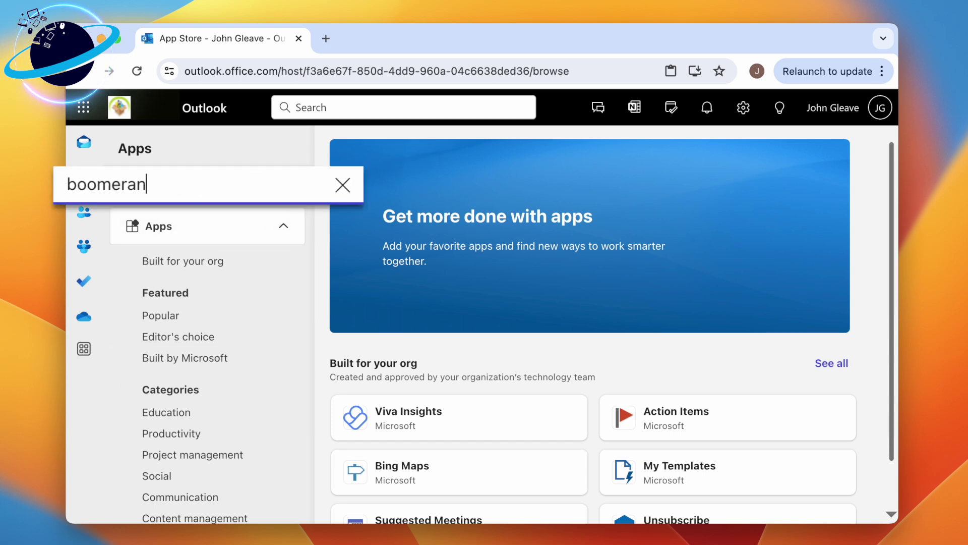
text(g)
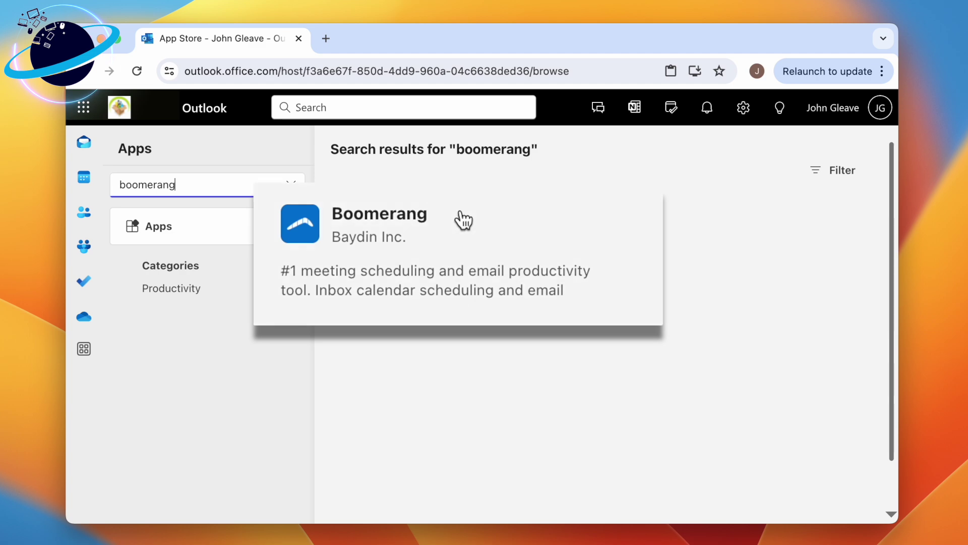
click(464, 227)
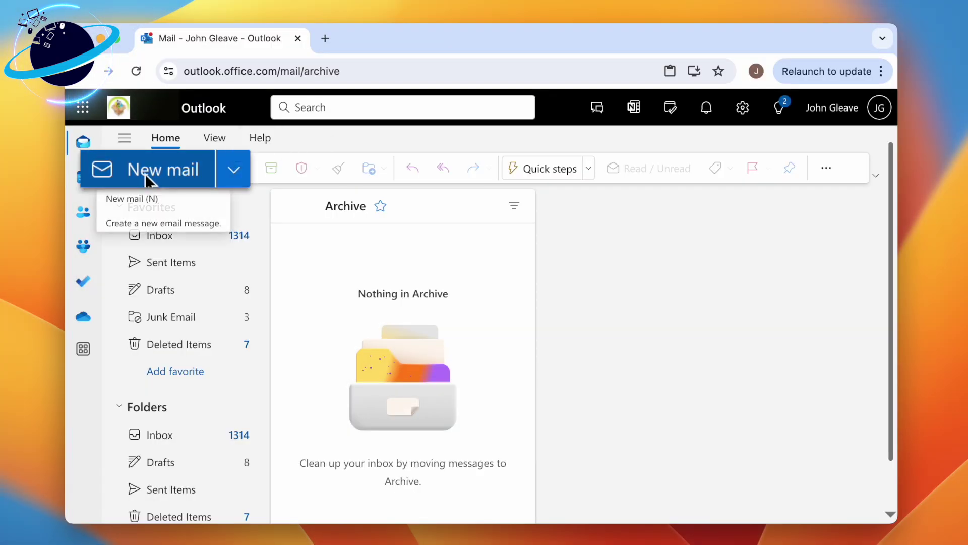
- Start a new email and bring up the full Boomerang panel from its add-ins list
click(151, 170)
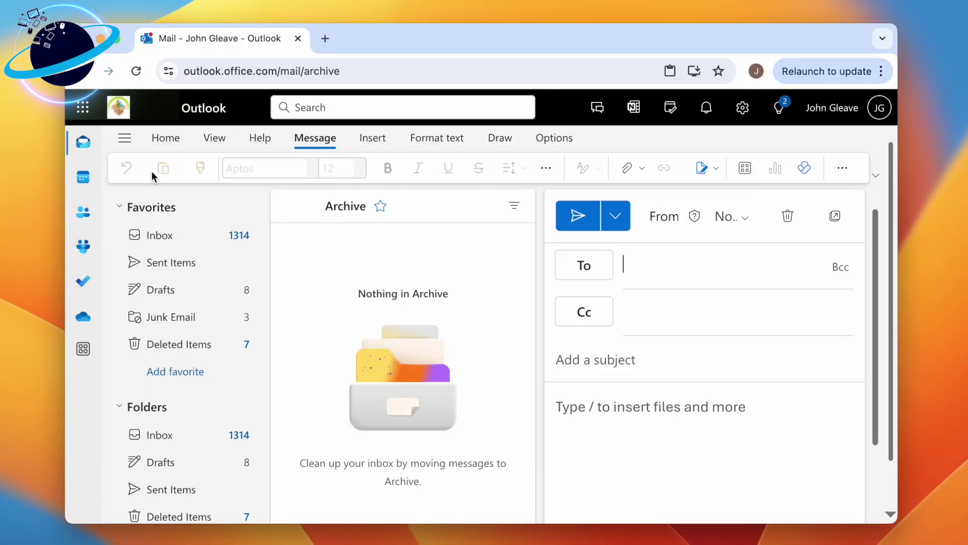
click(742, 171)
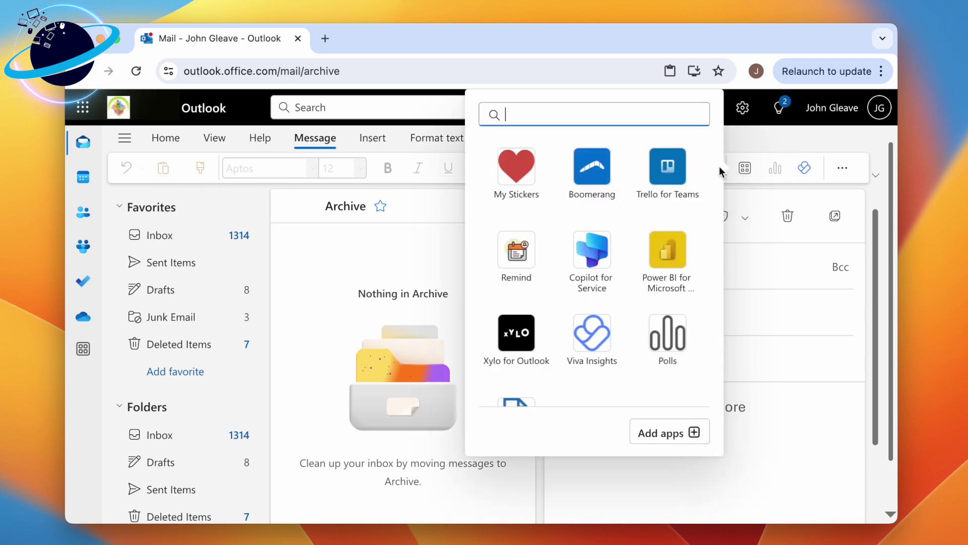
click(598, 163)
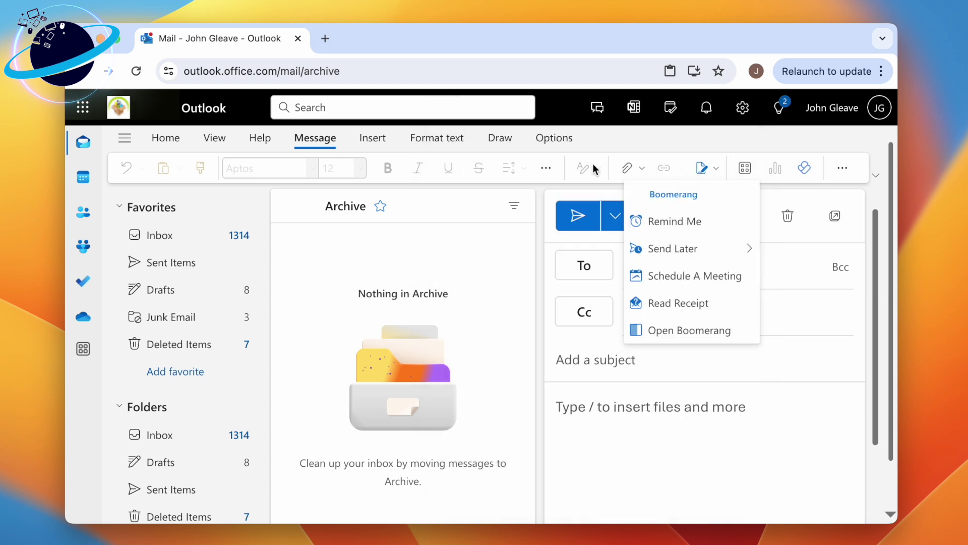
click(671, 326)
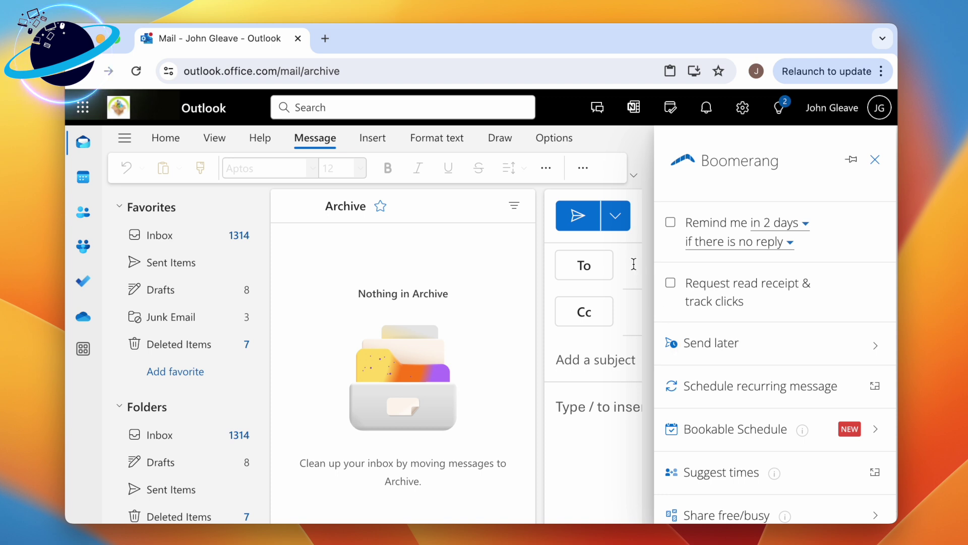
- Add a suggested recipient, set a 4-hour no-reply reminder, and enable read-receipt tracking
click(670, 340)
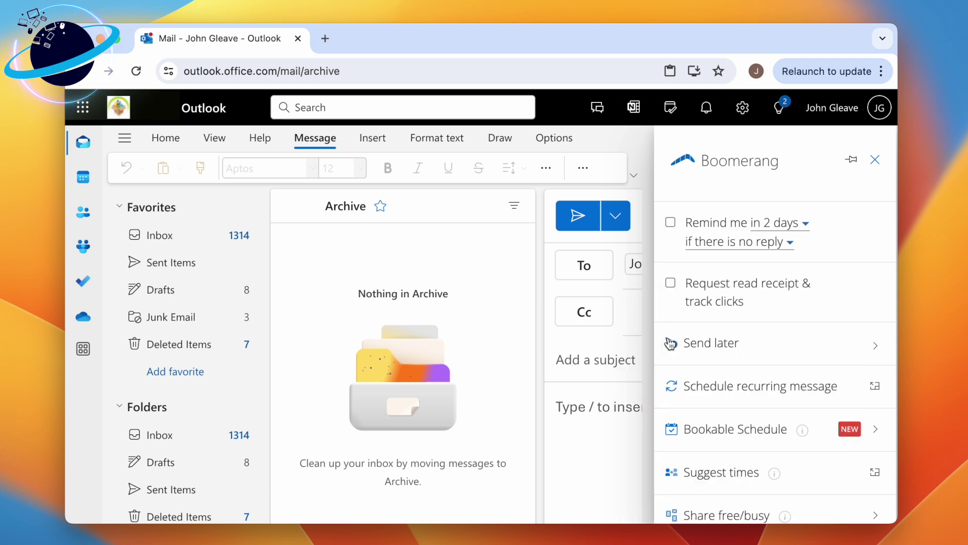
click(782, 224)
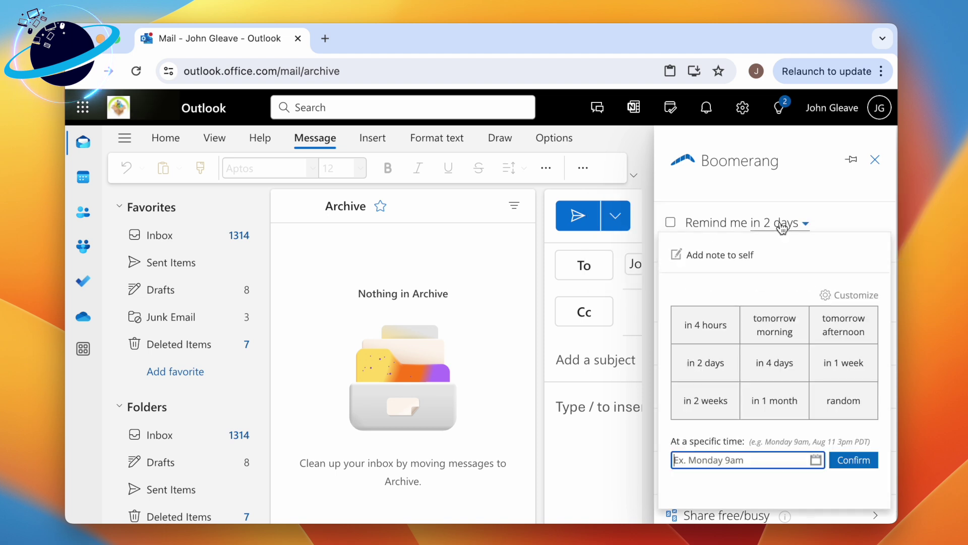
click(705, 325)
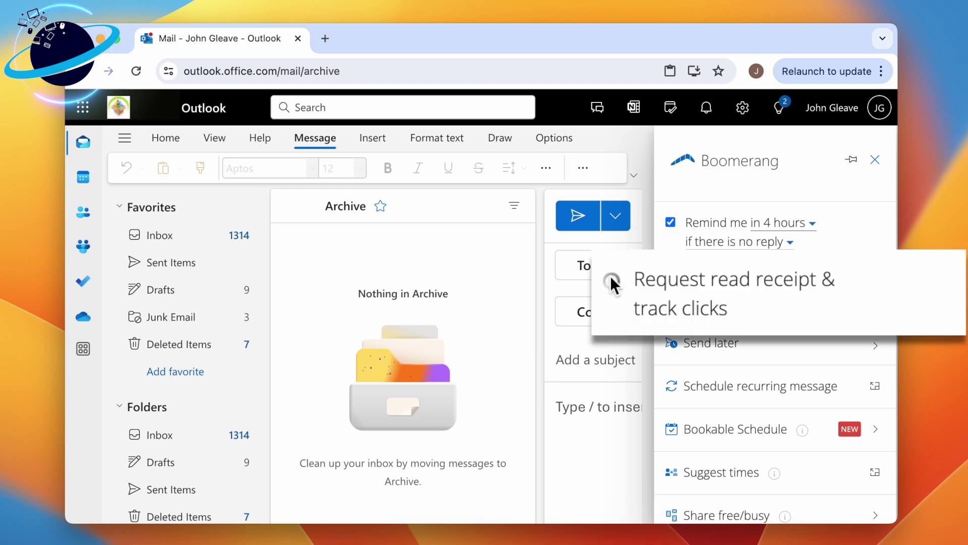
click(610, 277)
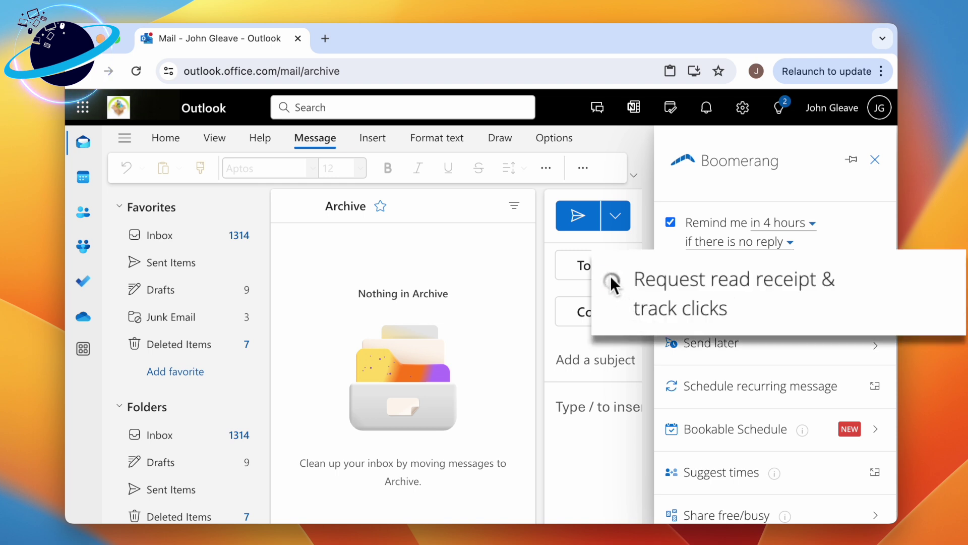
- Attempt a Send later schedule, dismiss the timing warning, and start scheduling a recurring message
click(711, 343)
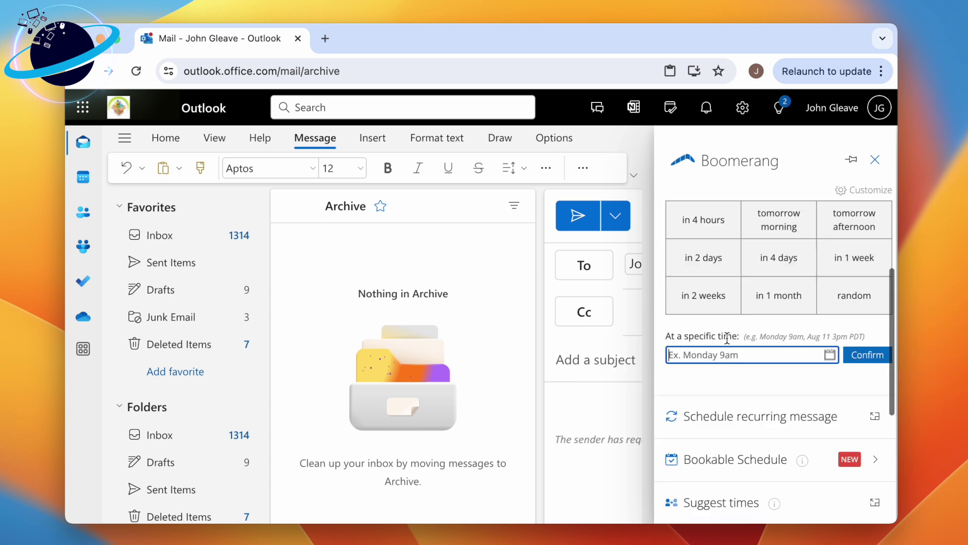
click(715, 224)
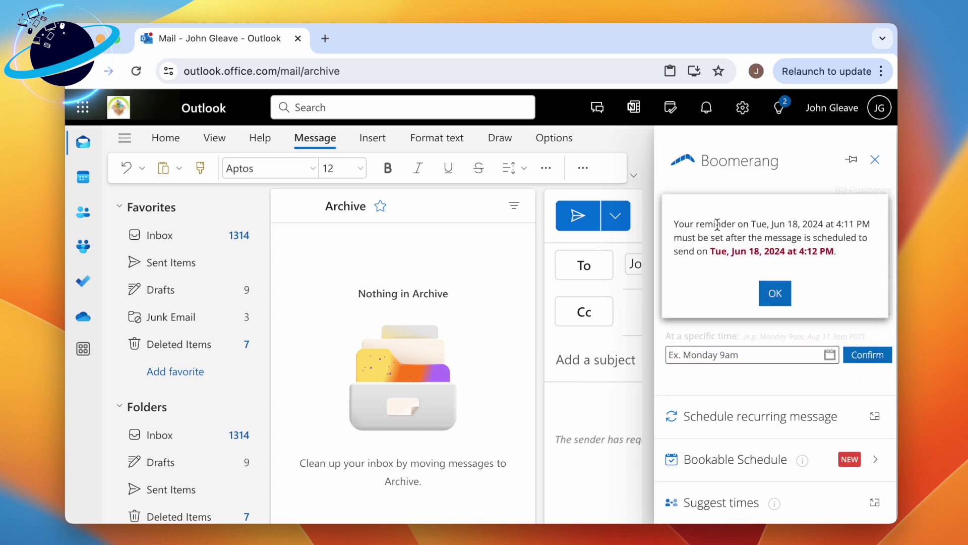
click(776, 294)
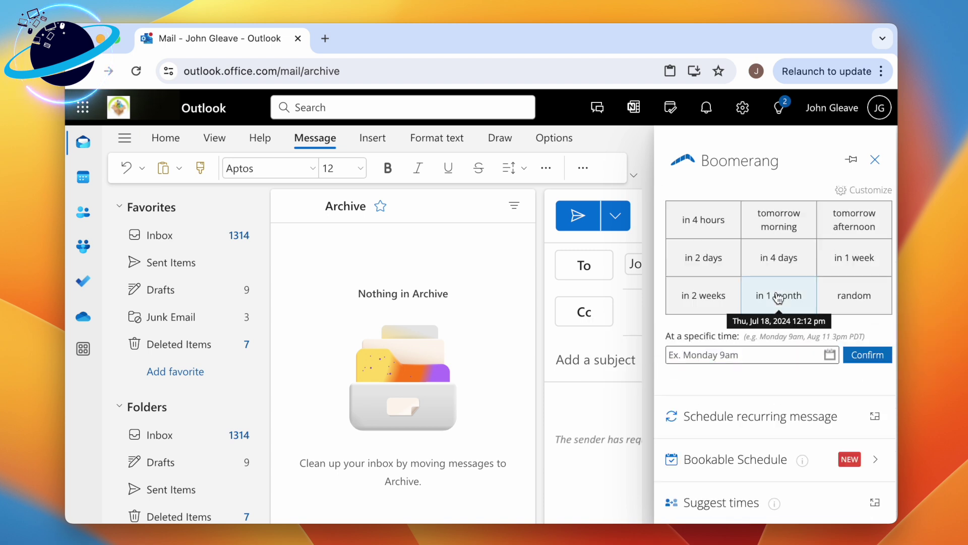
scroll(736, 381, down, 3)
click(739, 302)
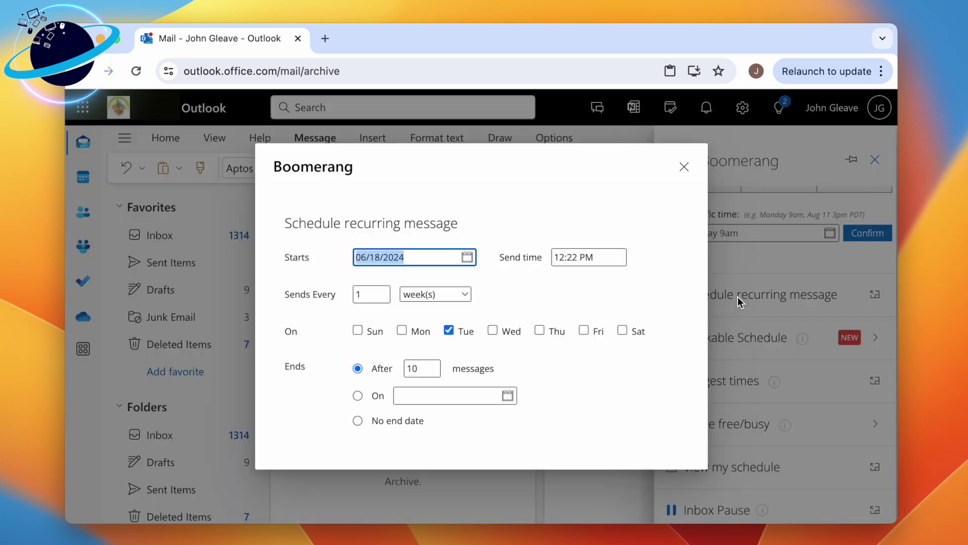
- Dismiss the Schedule recurring message dialog without changes, returning to the Boomerang panel
click(683, 169)
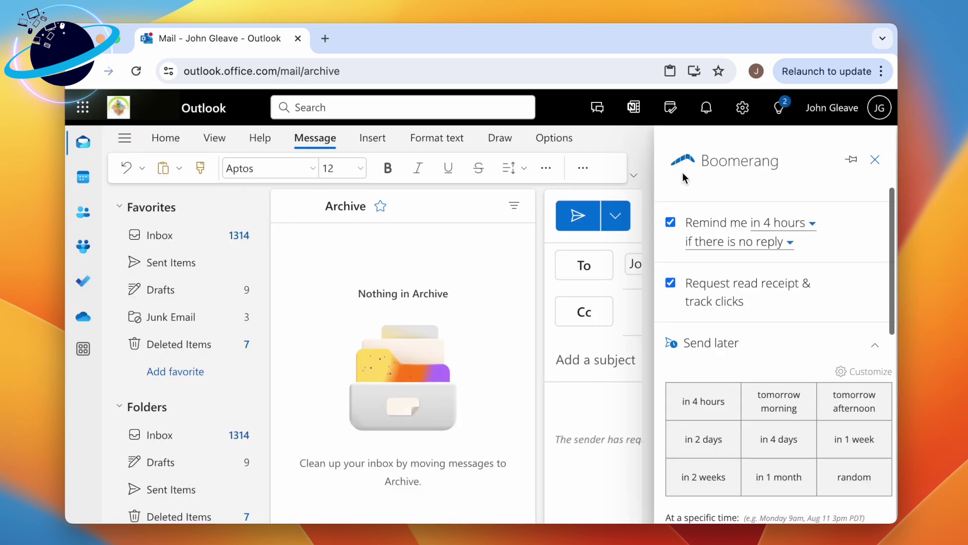
scroll(760, 371, down, 3)
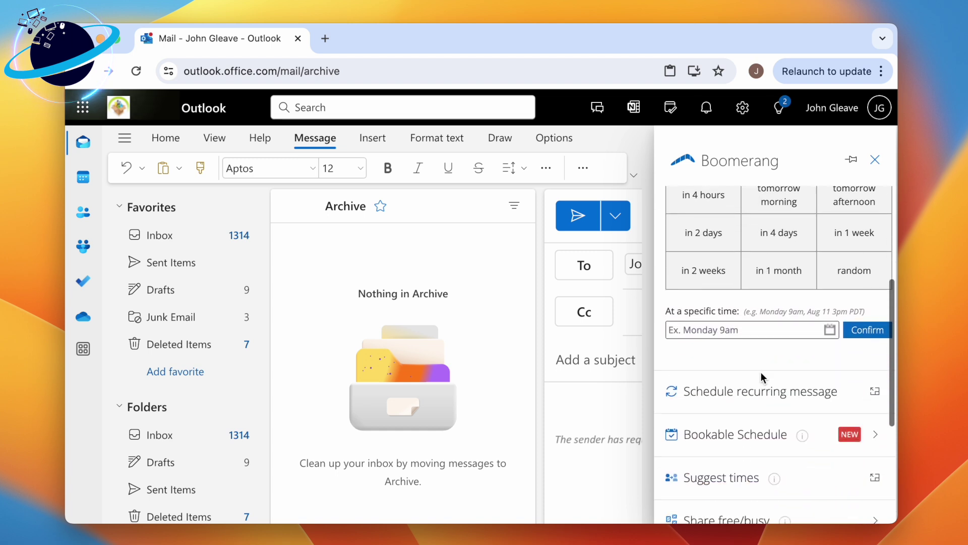
scroll(762, 373, down, 3)
scroll(761, 377, down, 2)
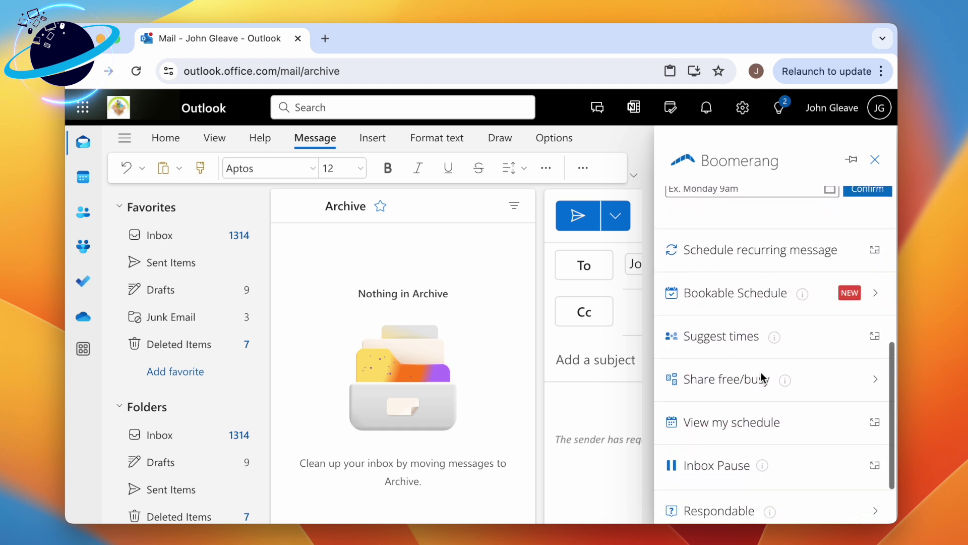
scroll(762, 376, down, 1)
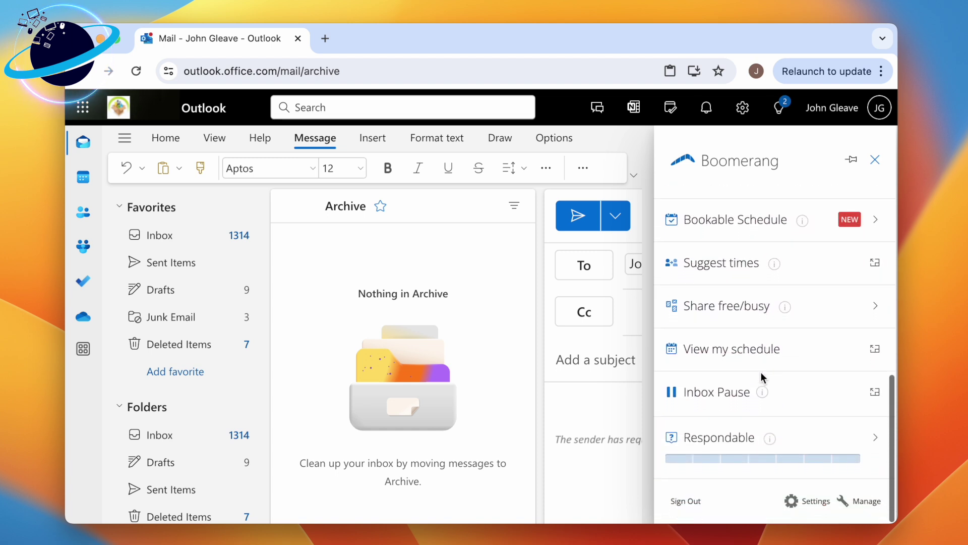